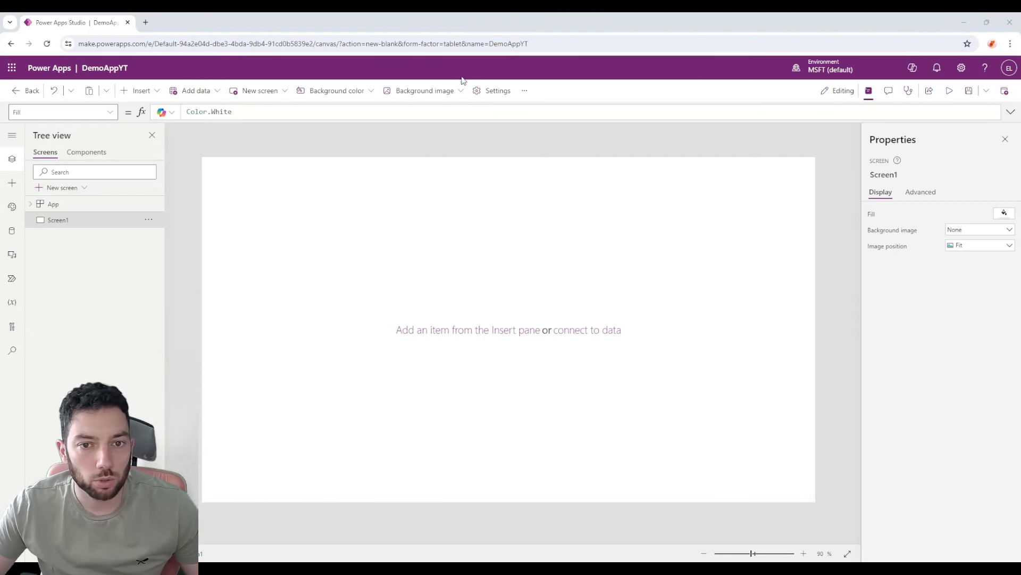
Step: Check the Modern controls and themes option in the Updates section of the app settings
click(497, 91)
click(292, 235)
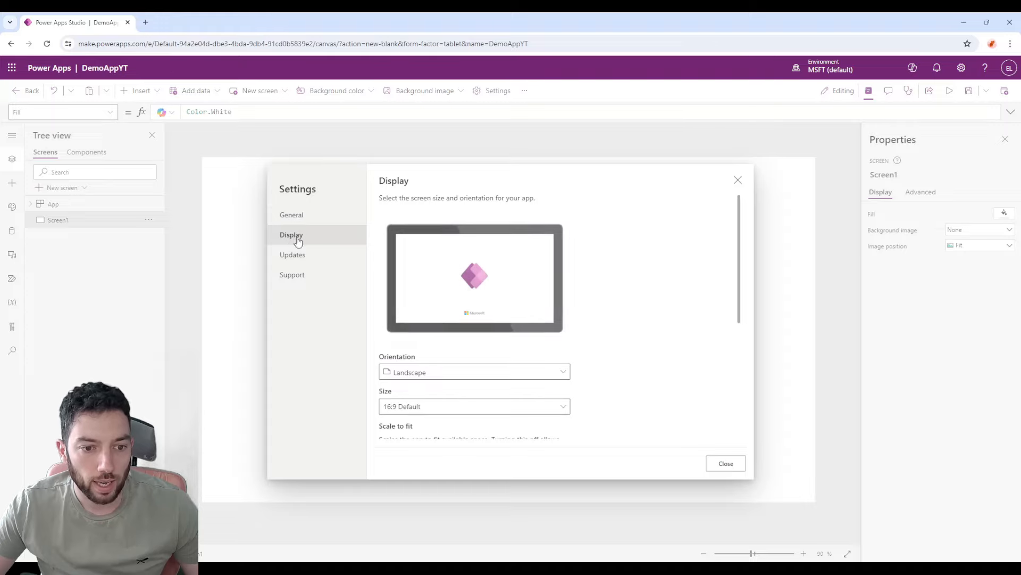
click(292, 254)
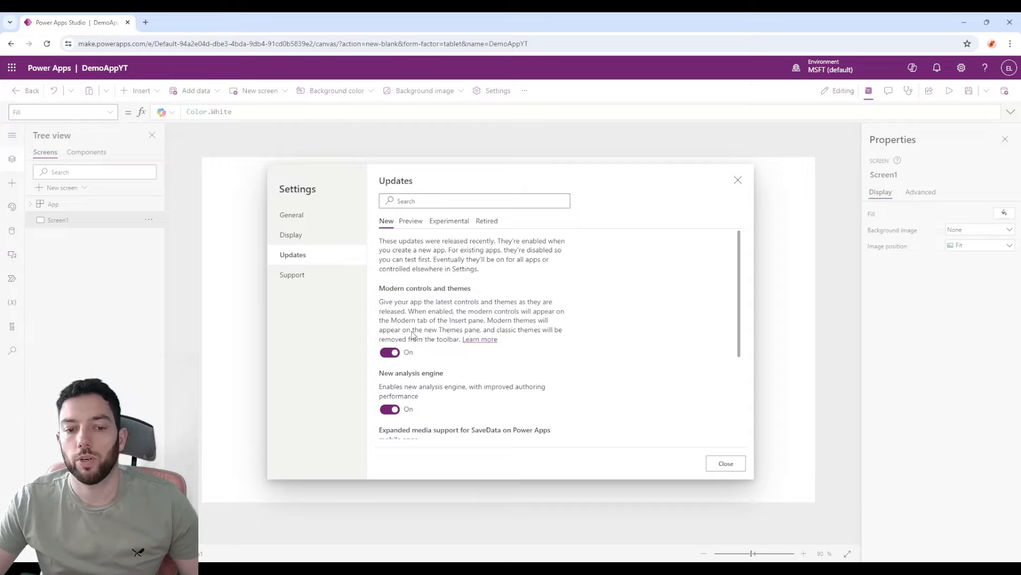
click(713, 466)
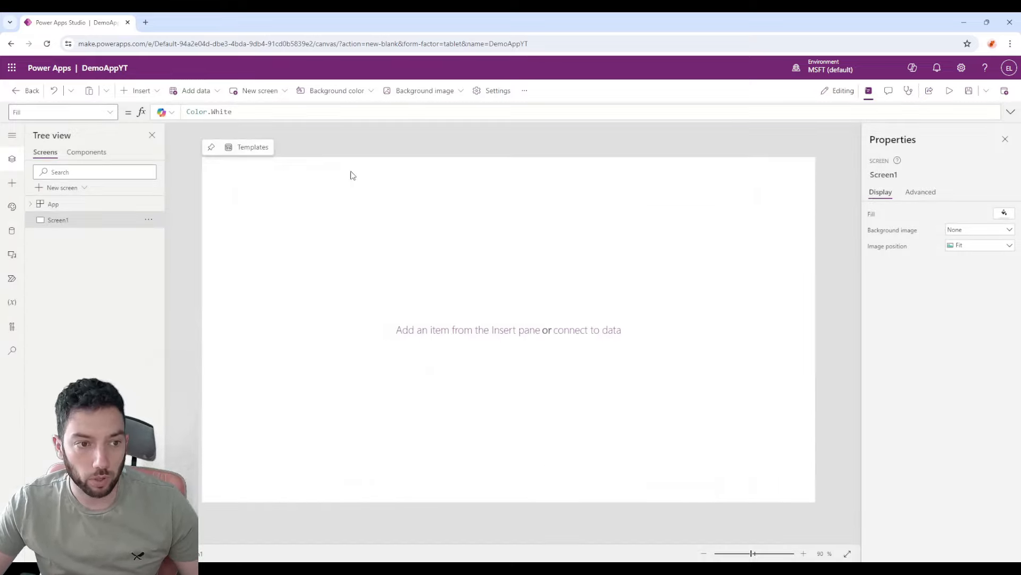
Step: Insert a modern (Preview) text input and place it in the screen's upper left area at about X 70, Y 150
click(139, 90)
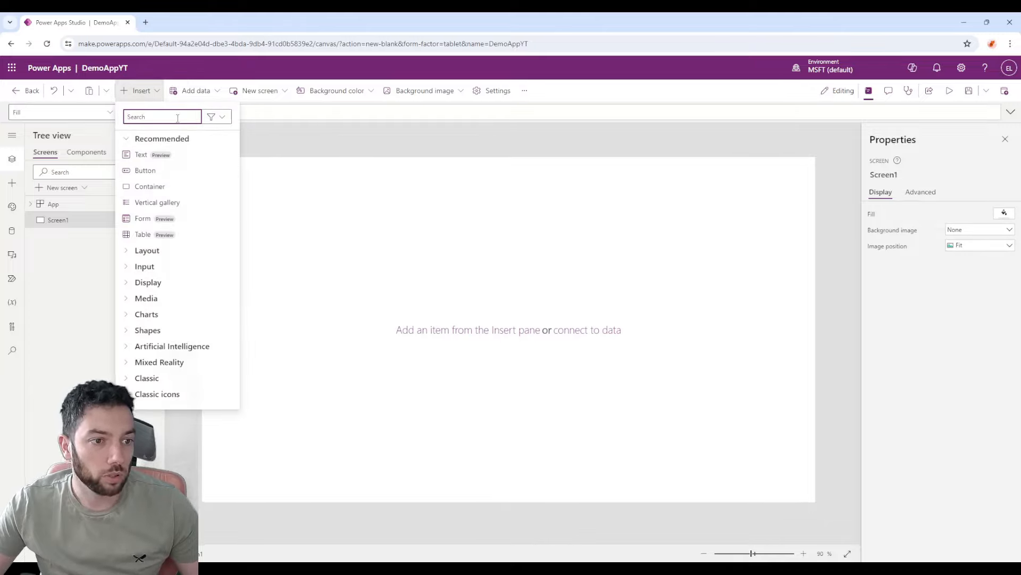
text(text input)
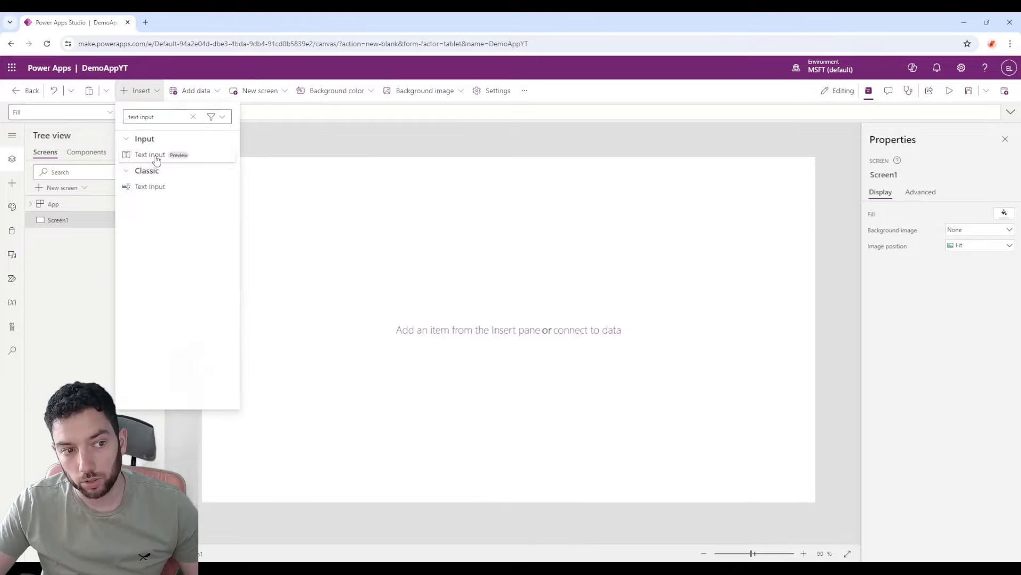
click(157, 159)
drag(336, 180, 348, 230)
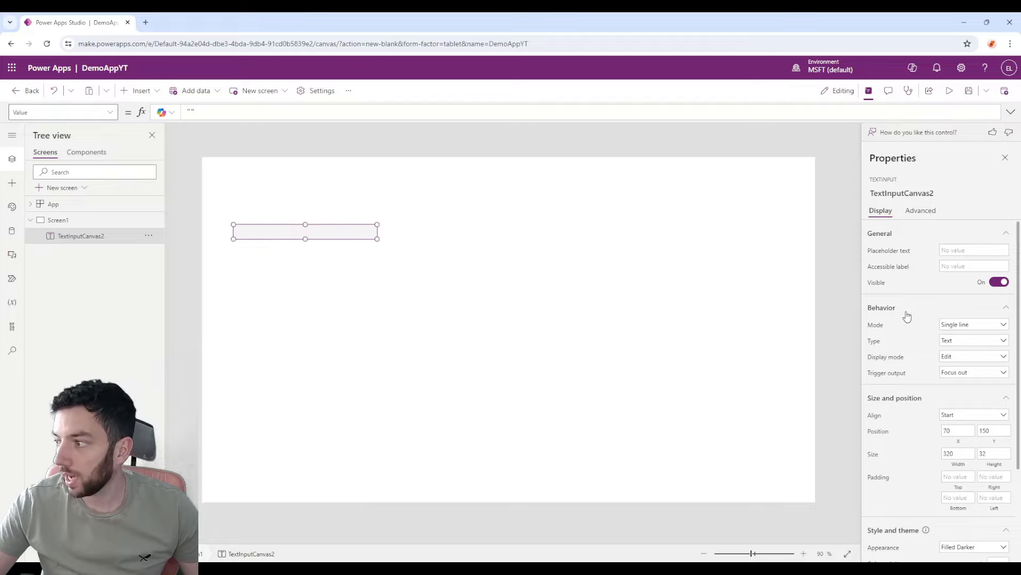
Step: Increase the browser page zoom by two levels
click(1010, 45)
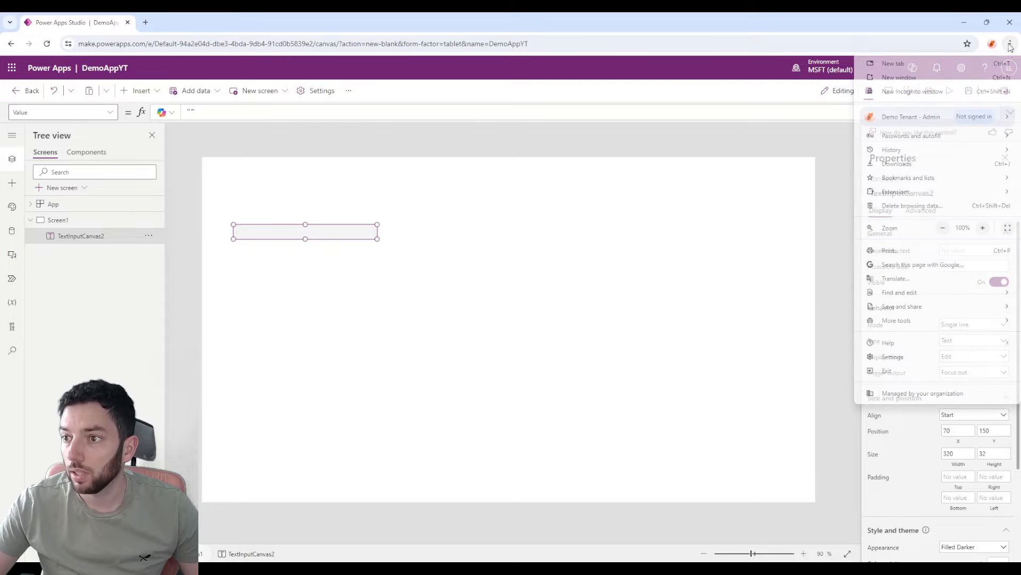
click(983, 227)
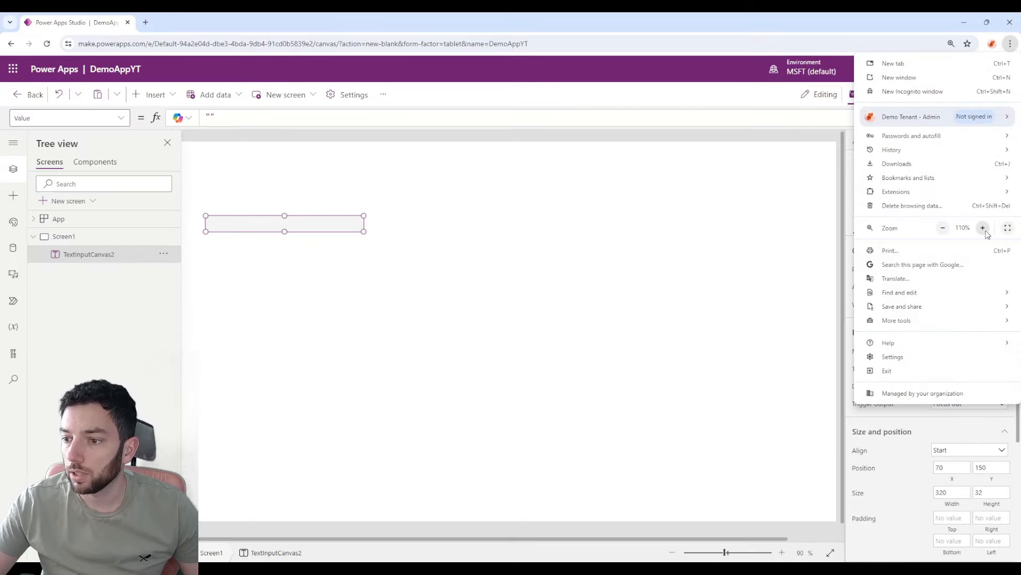
click(984, 228)
click(700, 153)
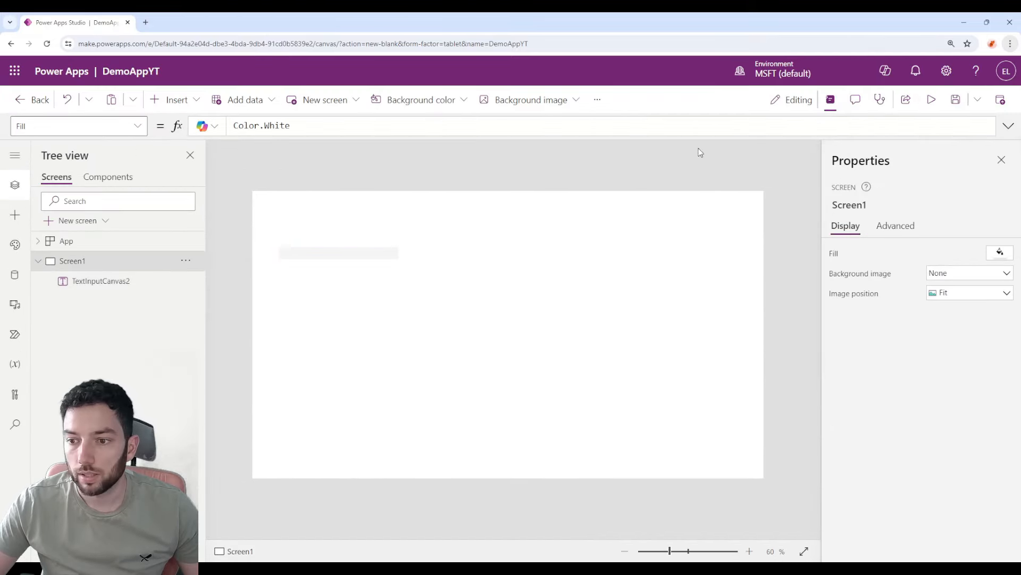
Step: Examine the available Trigger output options of the text input
click(368, 253)
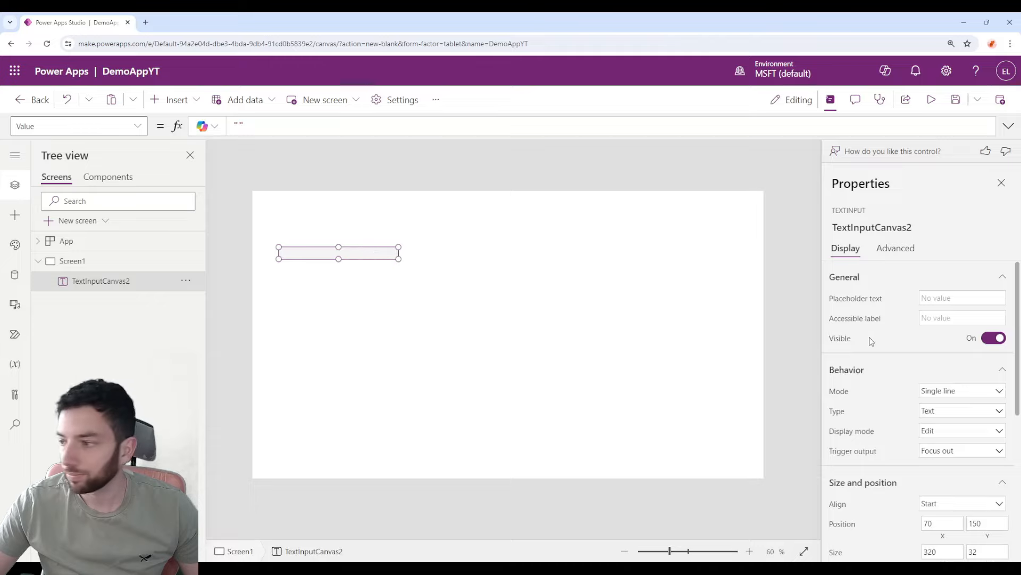
scroll(862, 407, down, 1)
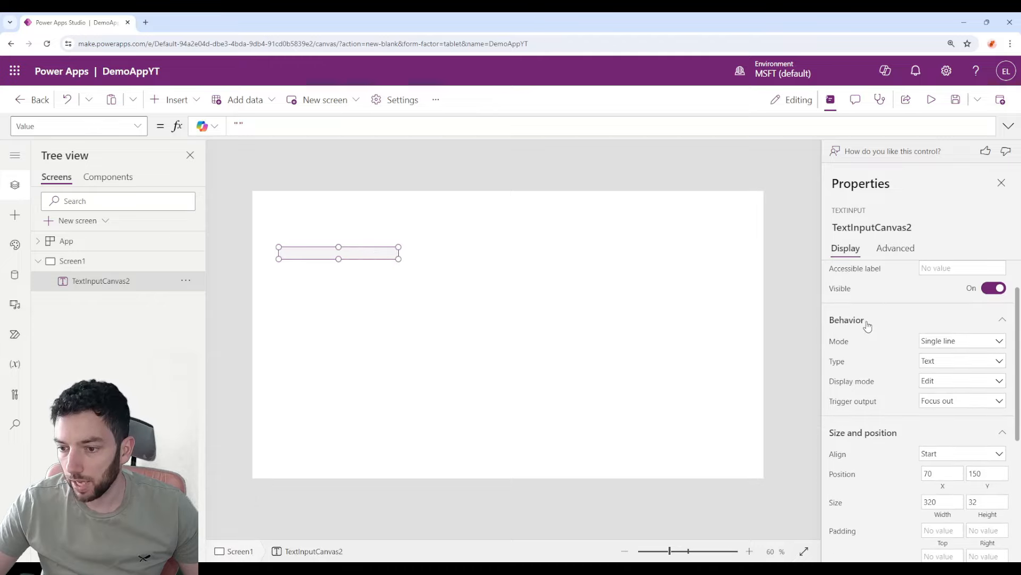
click(940, 406)
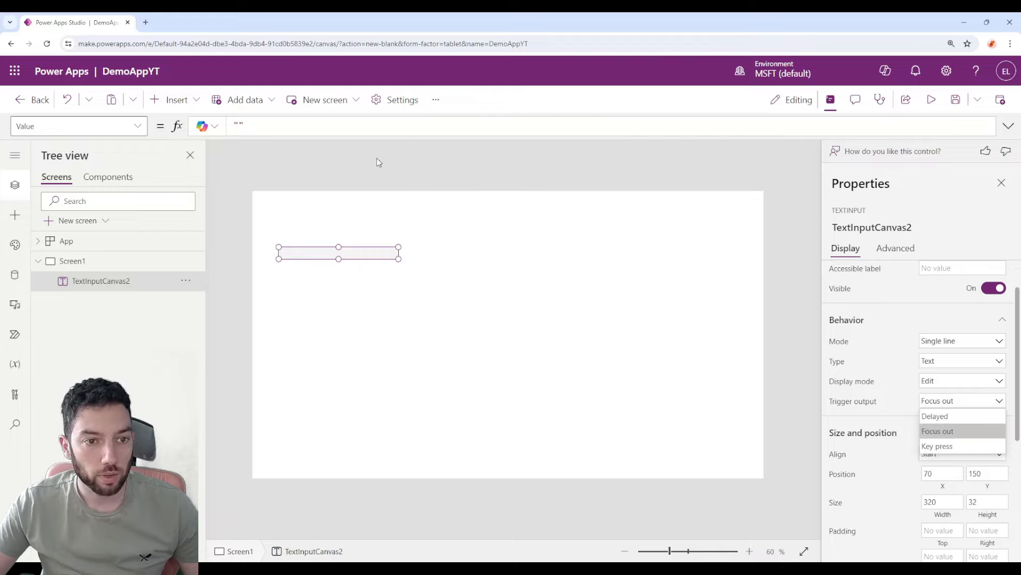
click(322, 201)
Step: Move the text input to about X 48, Y 114 and insert a Text control level with it at about X 643
click(344, 245)
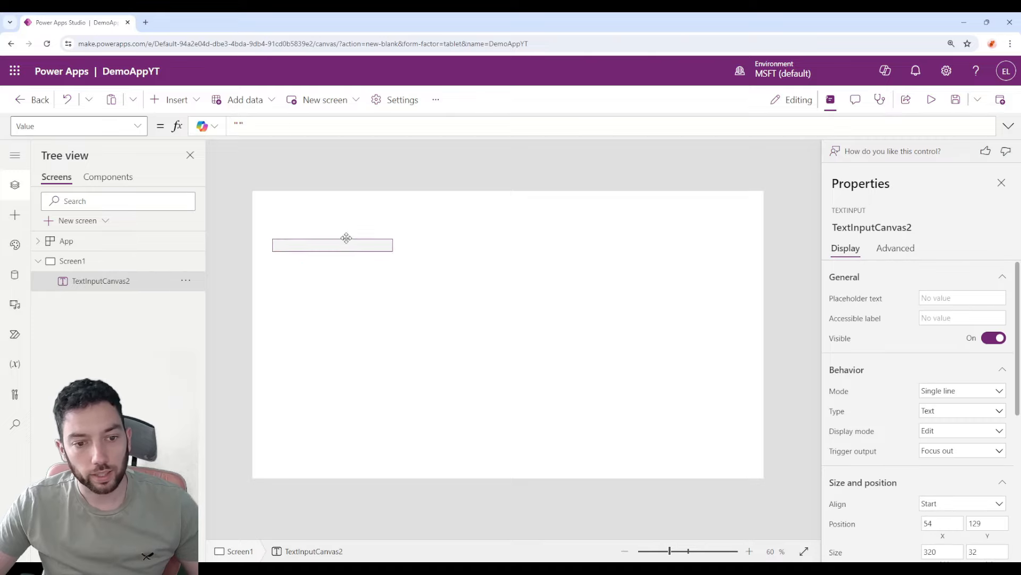
click(200, 104)
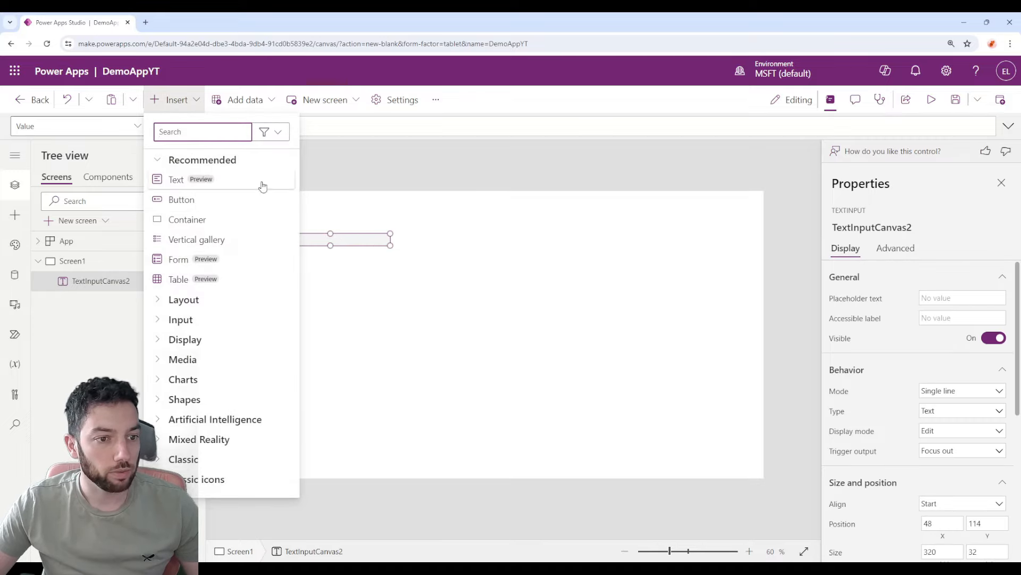
click(193, 177)
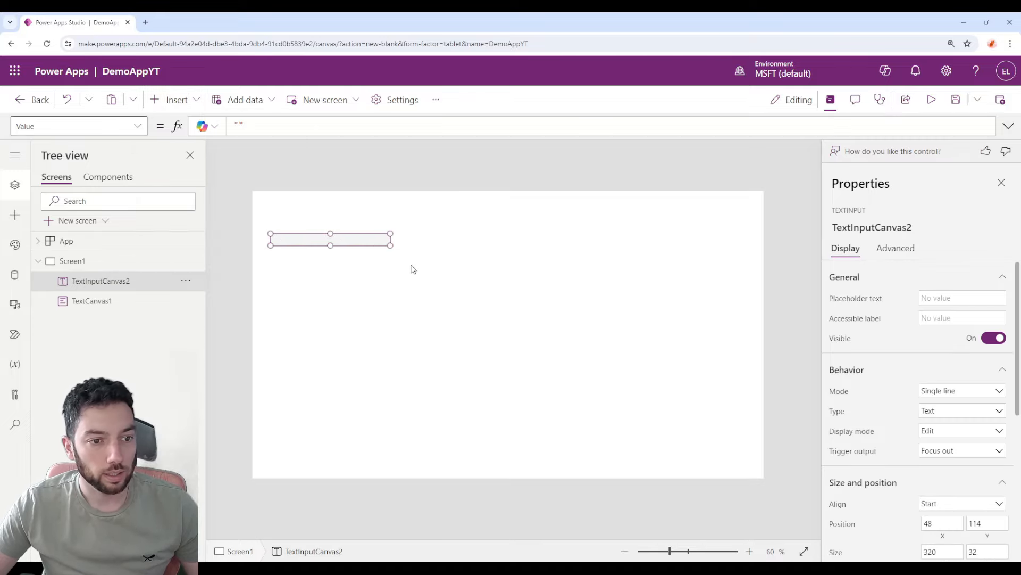
drag(298, 223, 515, 239)
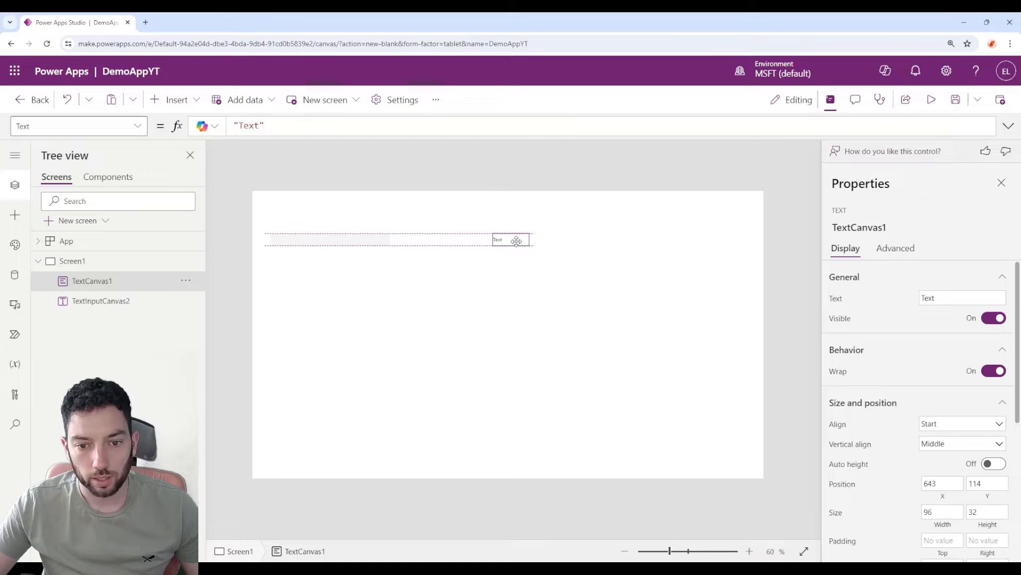
Step: Set the Text control's Text property to the formula TextInputCanvas2.Value
click(285, 131)
text(texti)
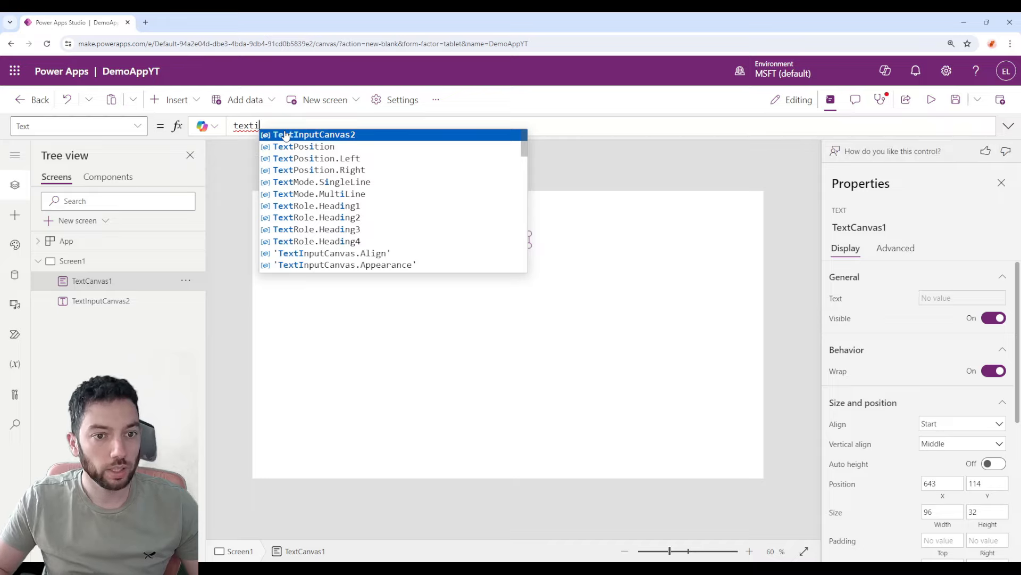
click(286, 135)
text(.Value)
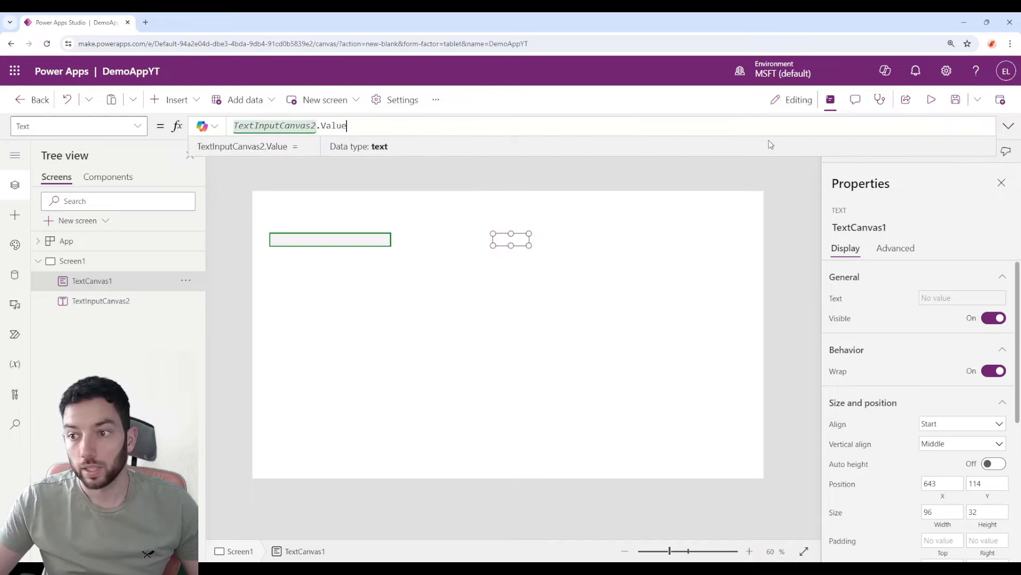
Step: Widen the Text control to about 399 and move it below the text input at about X 48, Y 202
drag(530, 240, 645, 244)
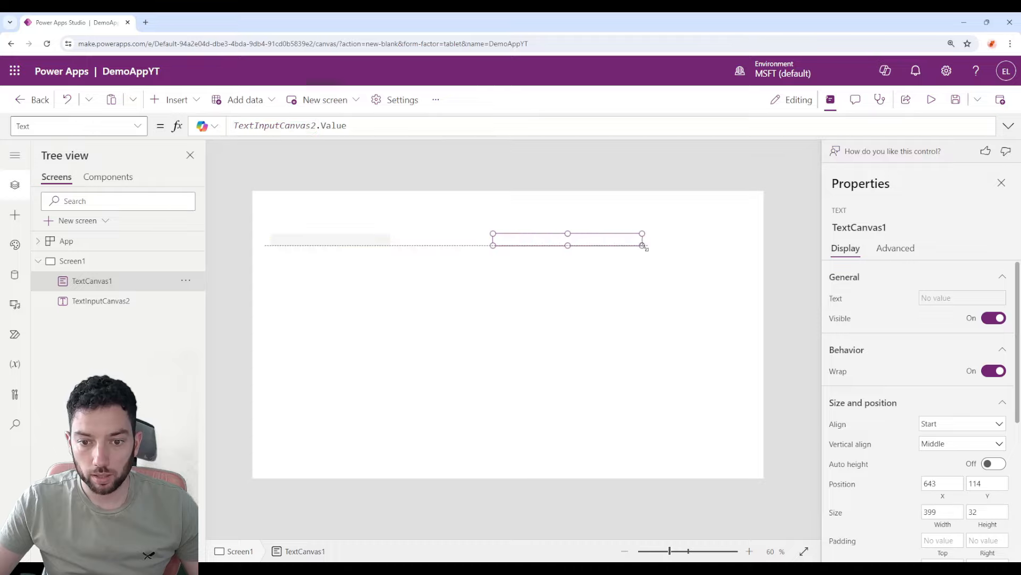
drag(582, 244, 360, 271)
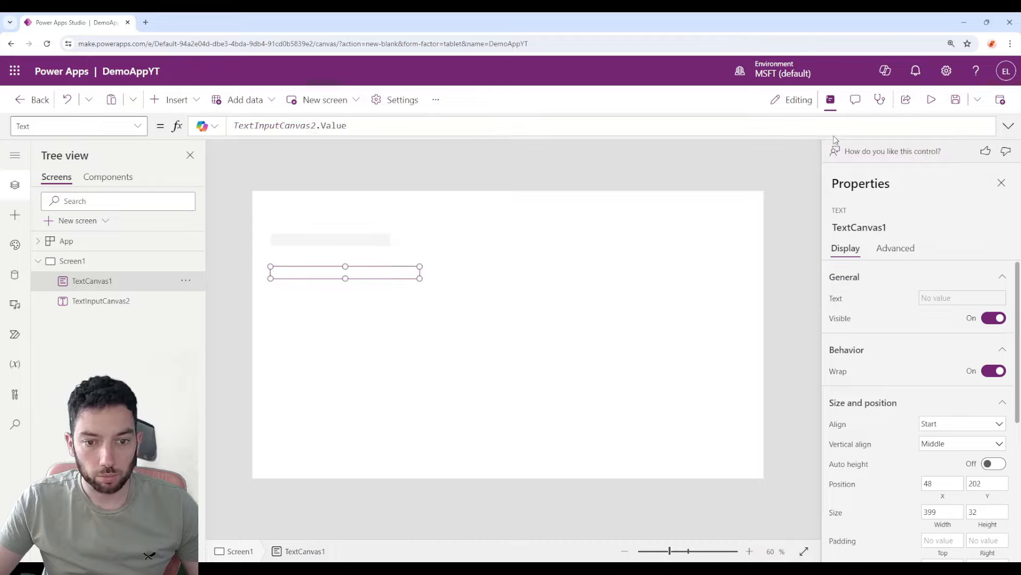
Step: Test the Focus out trigger in preview by entering a sentence with a name in the text input and leaving the field
click(931, 100)
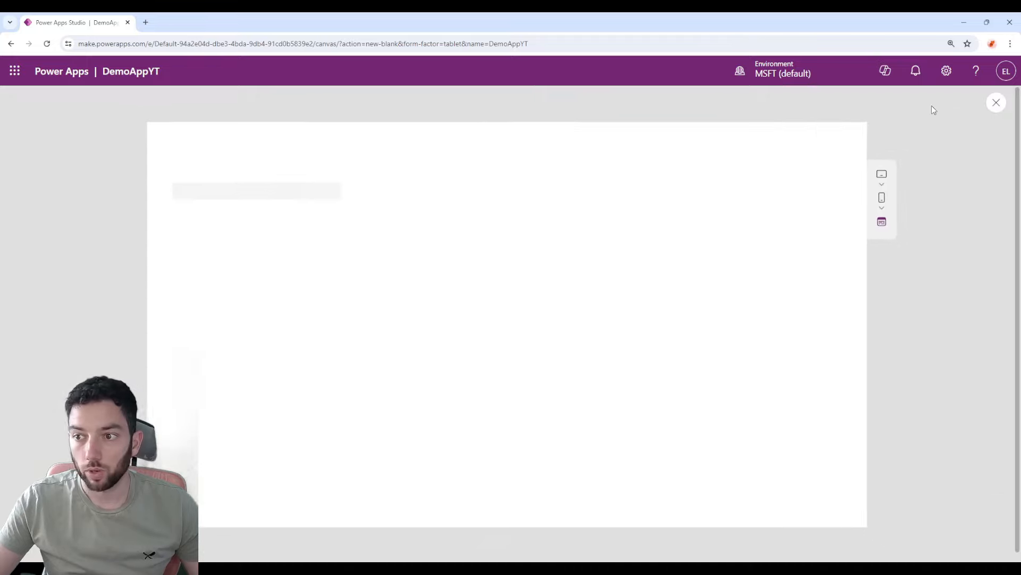
click(309, 192)
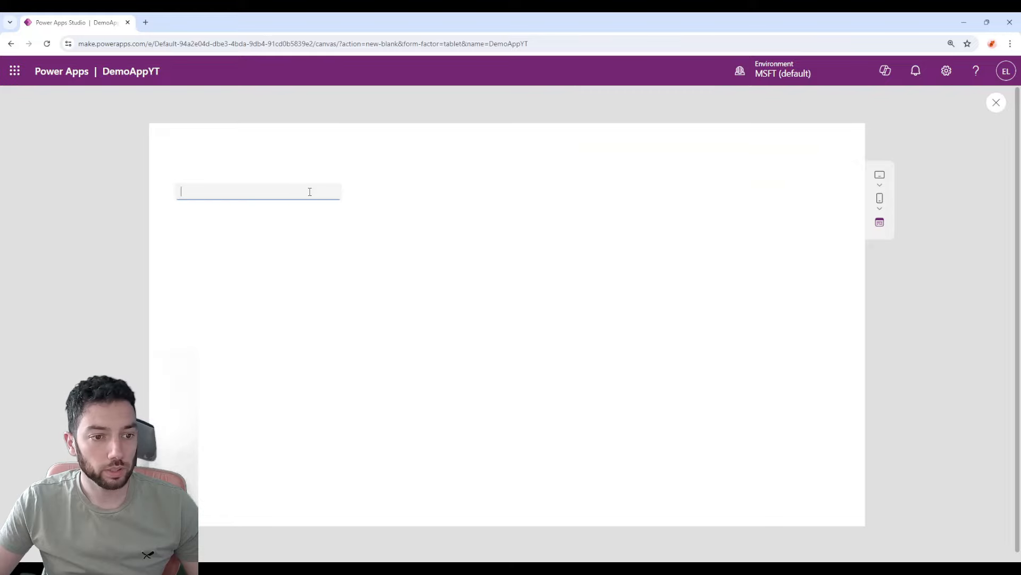
key(Escape)
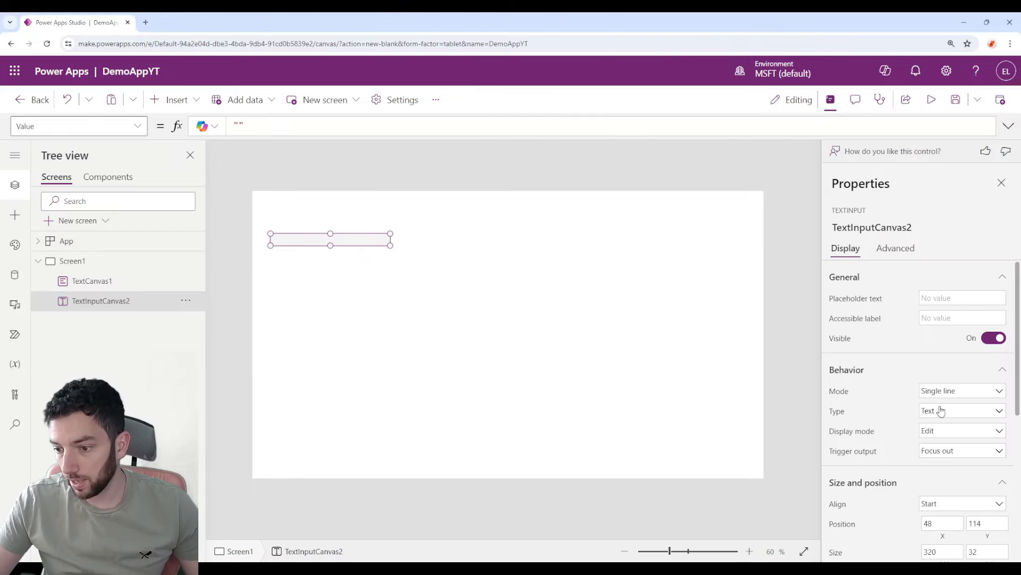
click(946, 452)
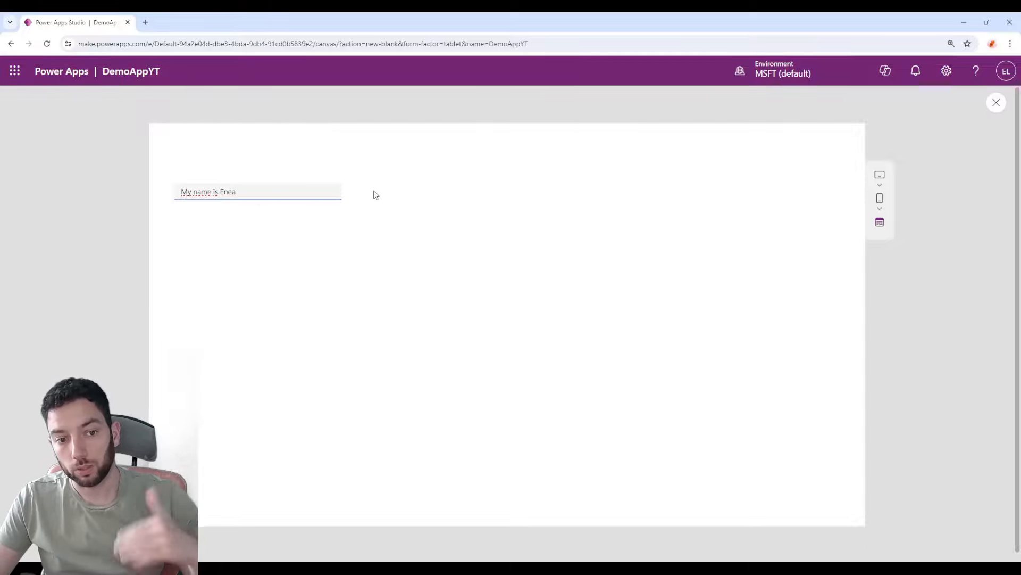
click(426, 180)
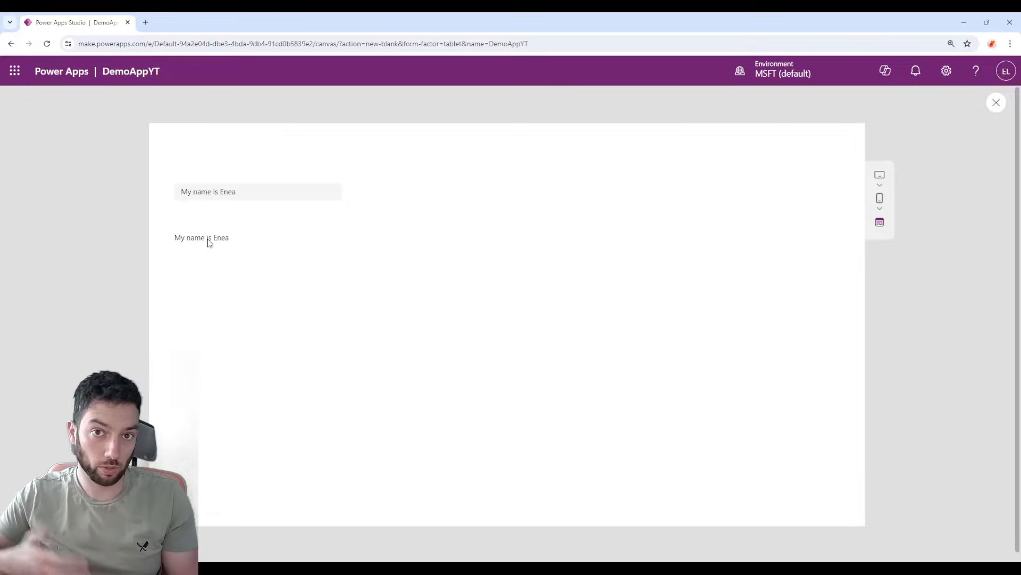
key(Escape)
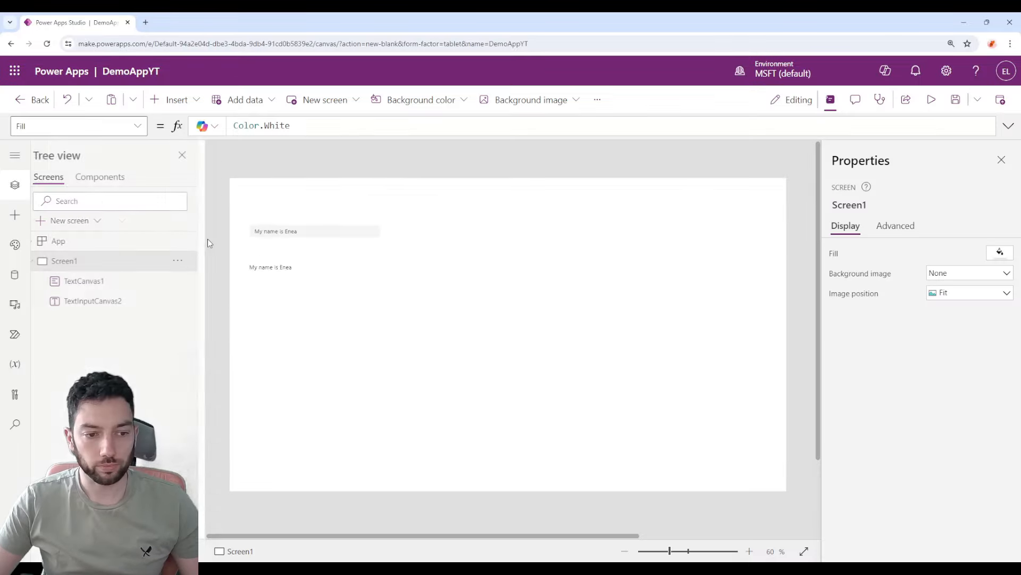
Step: Set the text input's Trigger output to Delayed
click(368, 245)
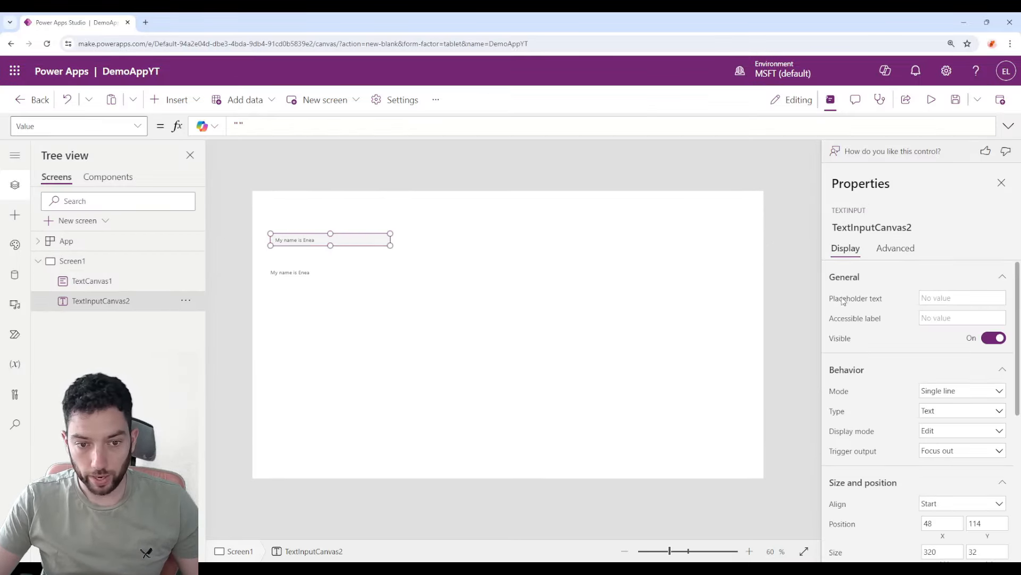
click(947, 451)
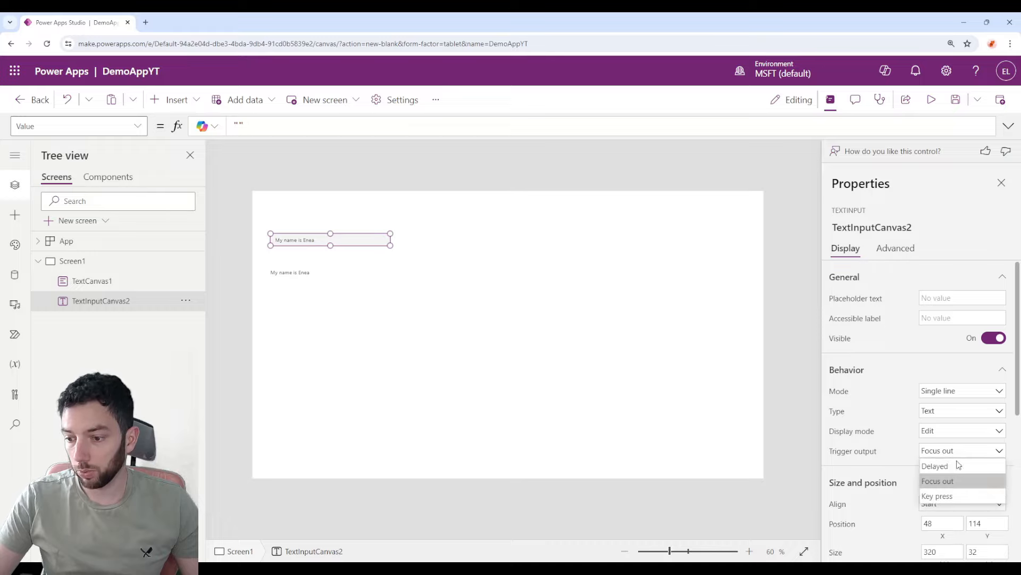
click(943, 466)
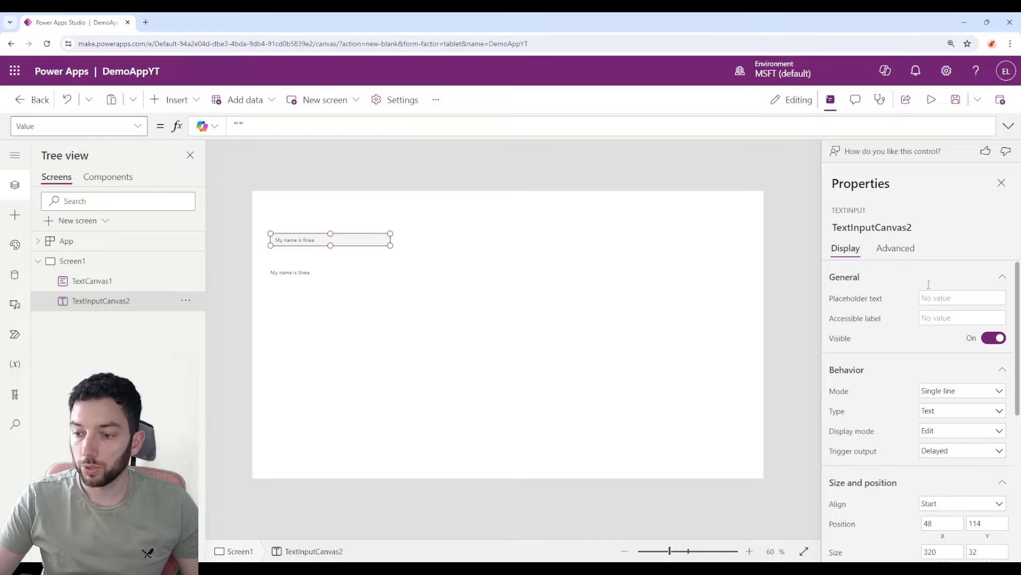
Step: Test the Delayed trigger in preview by appending ". I am 33 years old" to the text input
click(932, 99)
click(258, 188)
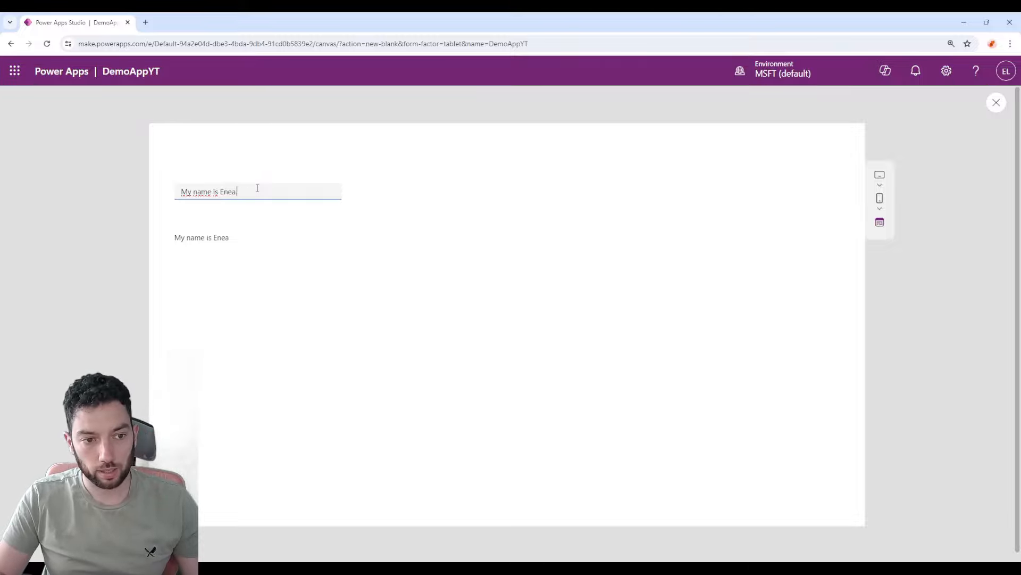
text(I am 33 years old)
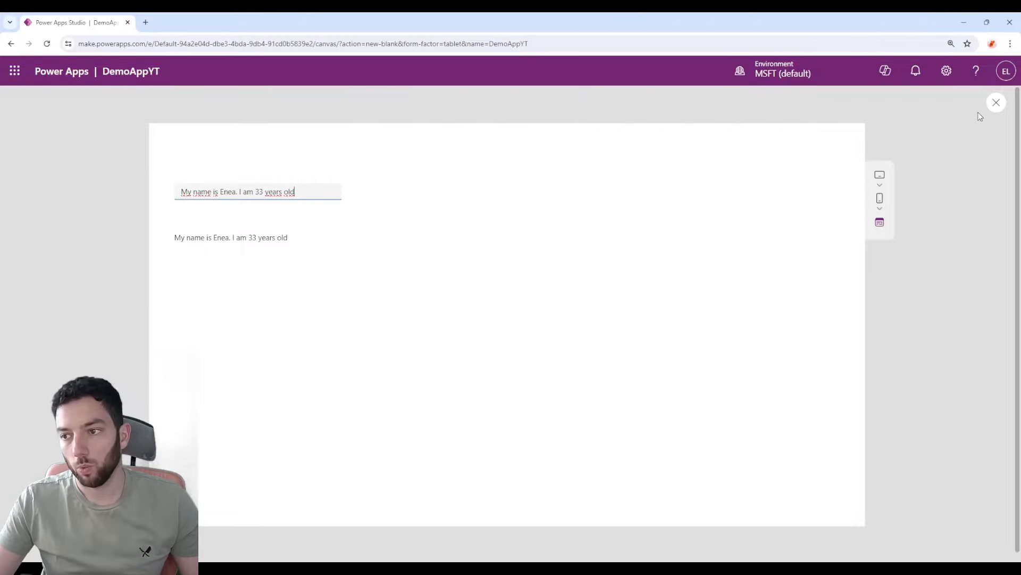
click(996, 103)
Step: Set the text input's Trigger output to Key press
click(337, 244)
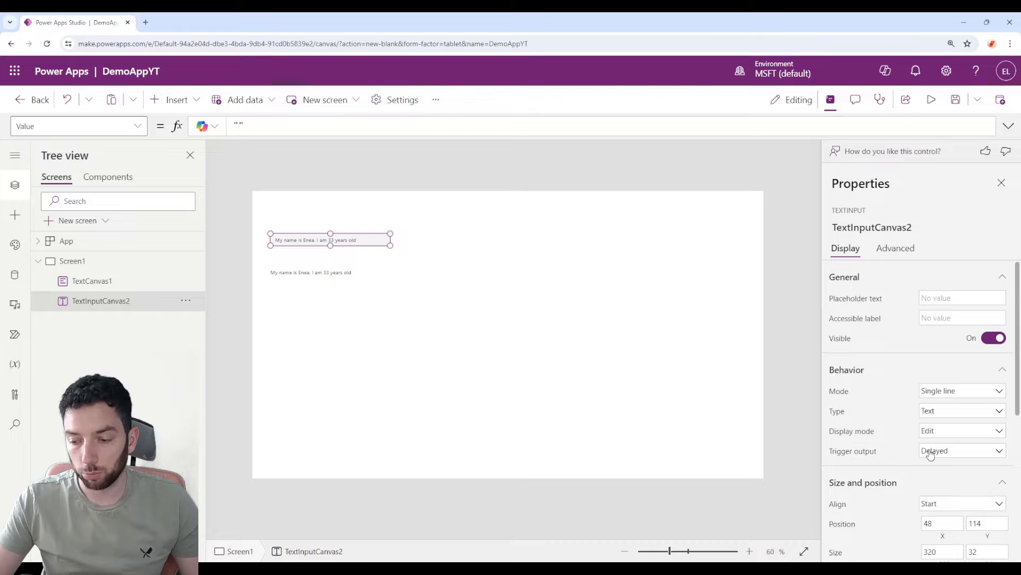
click(959, 452)
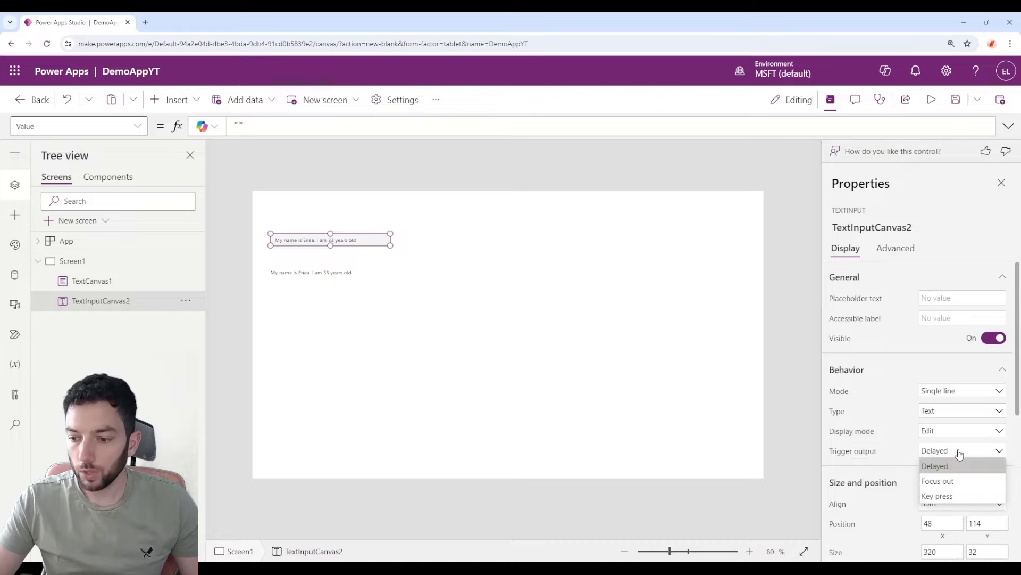
click(963, 485)
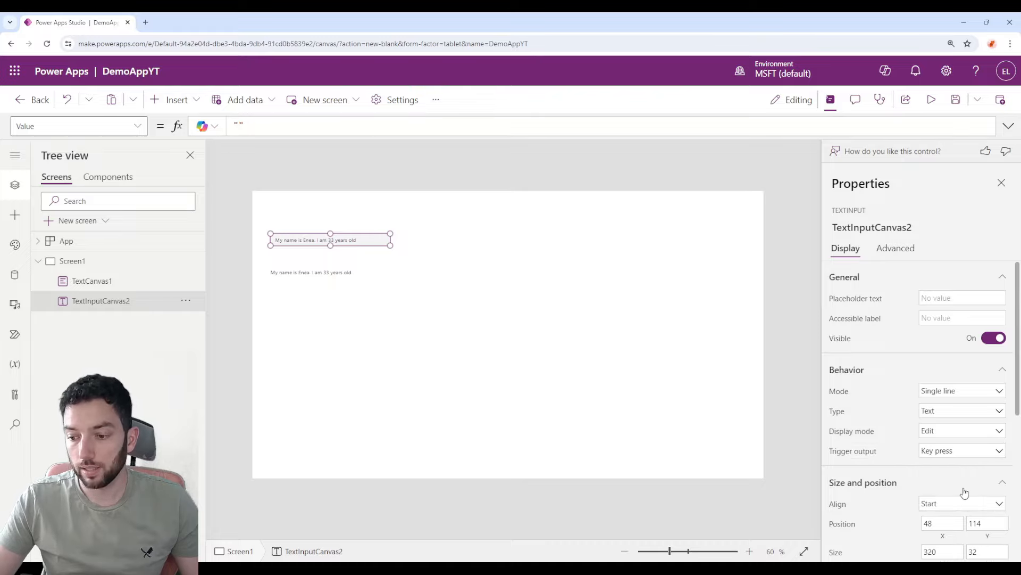
Step: Test the Key press trigger in preview by appending ". I live in germany", and reselect the text input in the editor
click(932, 100)
click(299, 189)
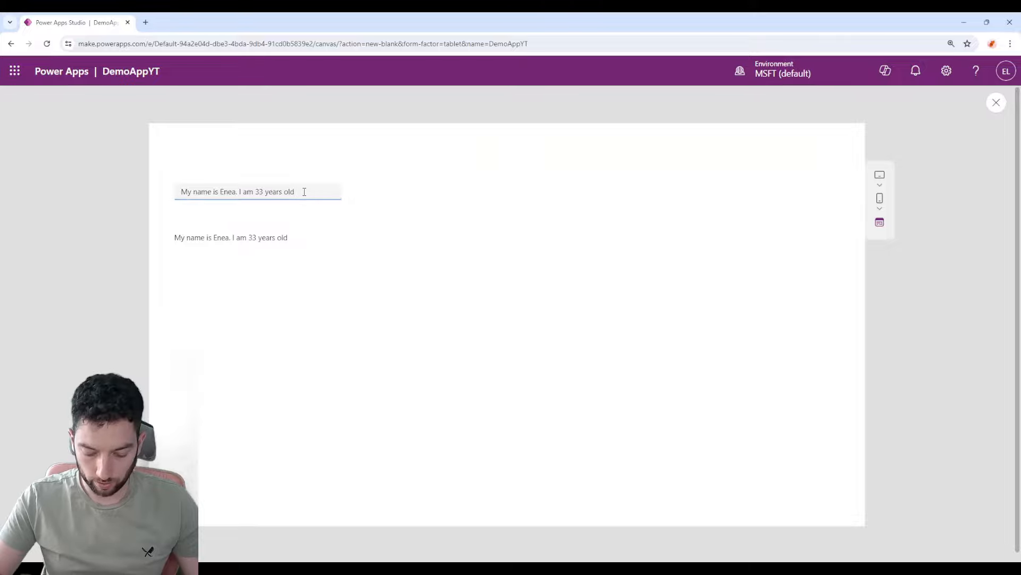
text(. I live i)
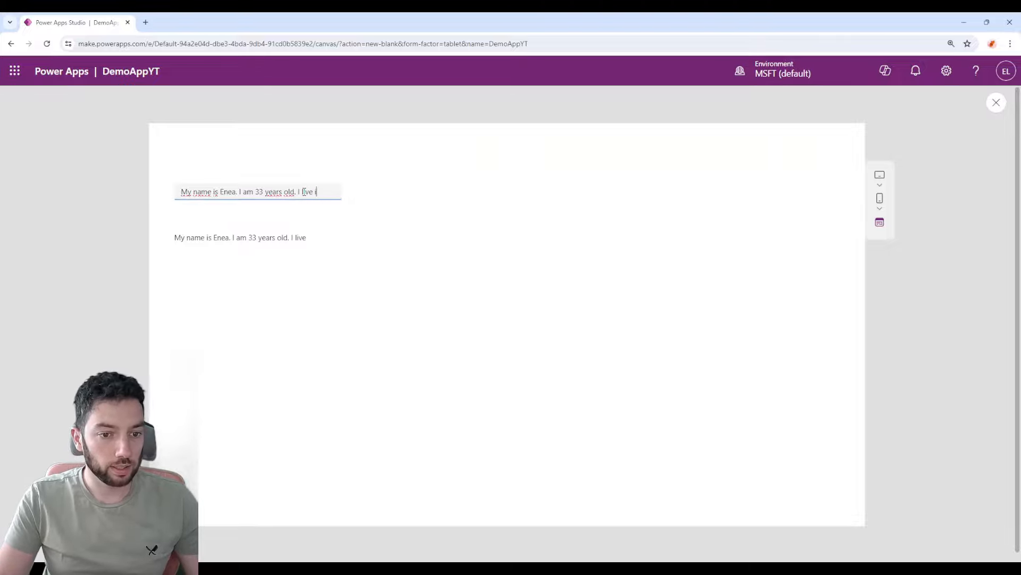
text(n germany)
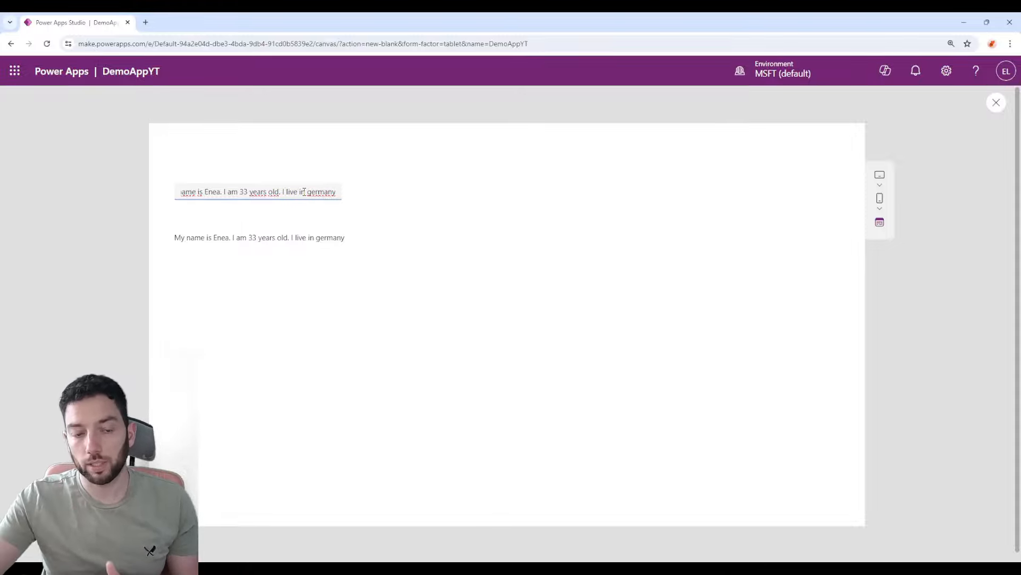
key(Escape)
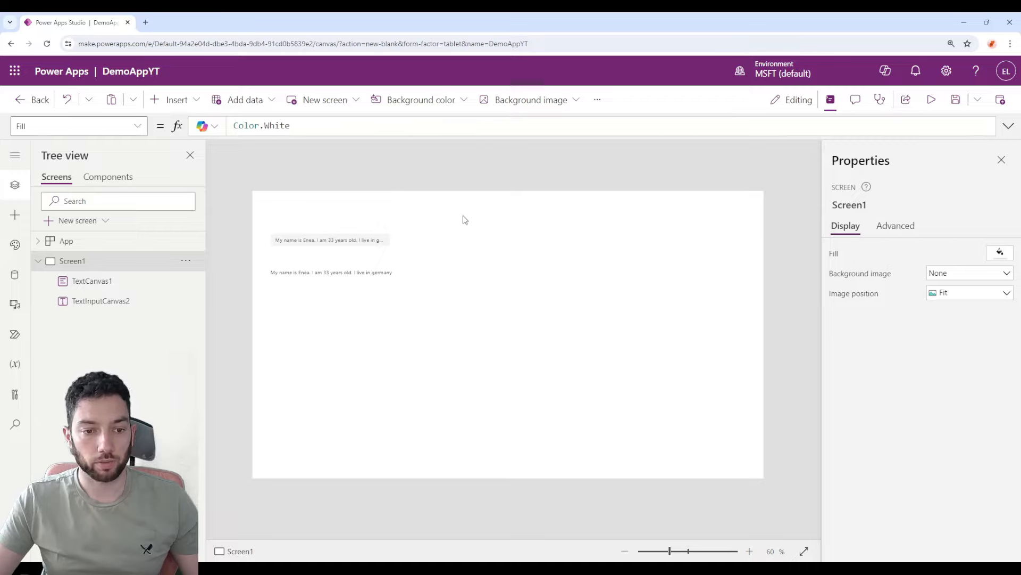
click(373, 240)
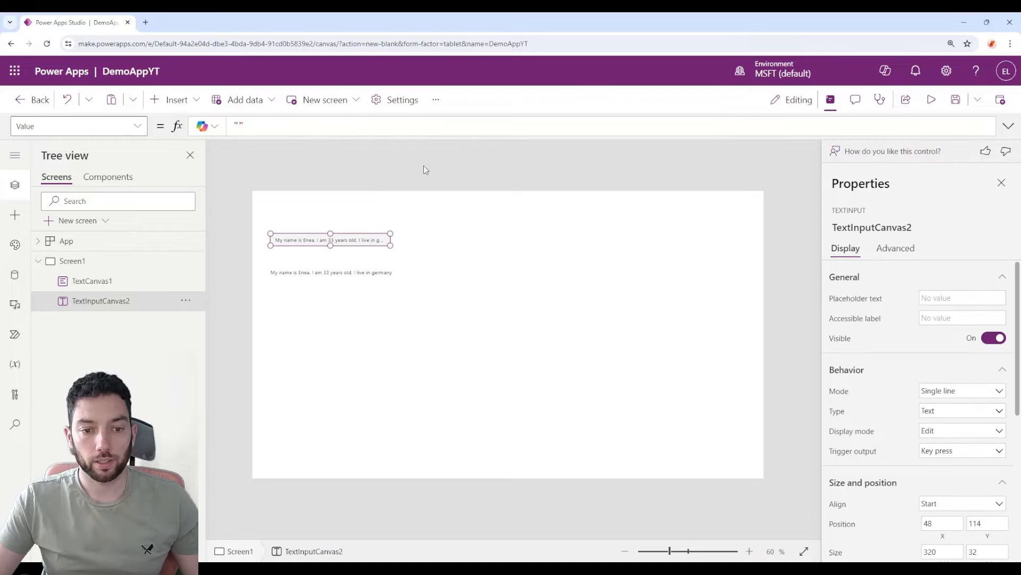